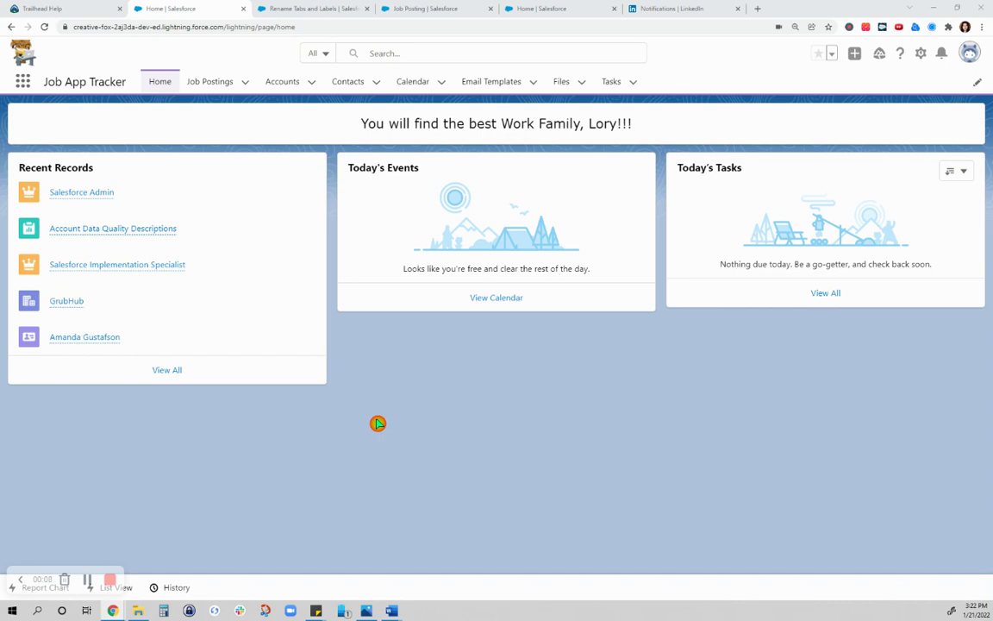
# Show the Schema Builder diagram linking Account, Contact and Opportunity.
pyautogui.click(343, 101)
pyautogui.click(507, 10)
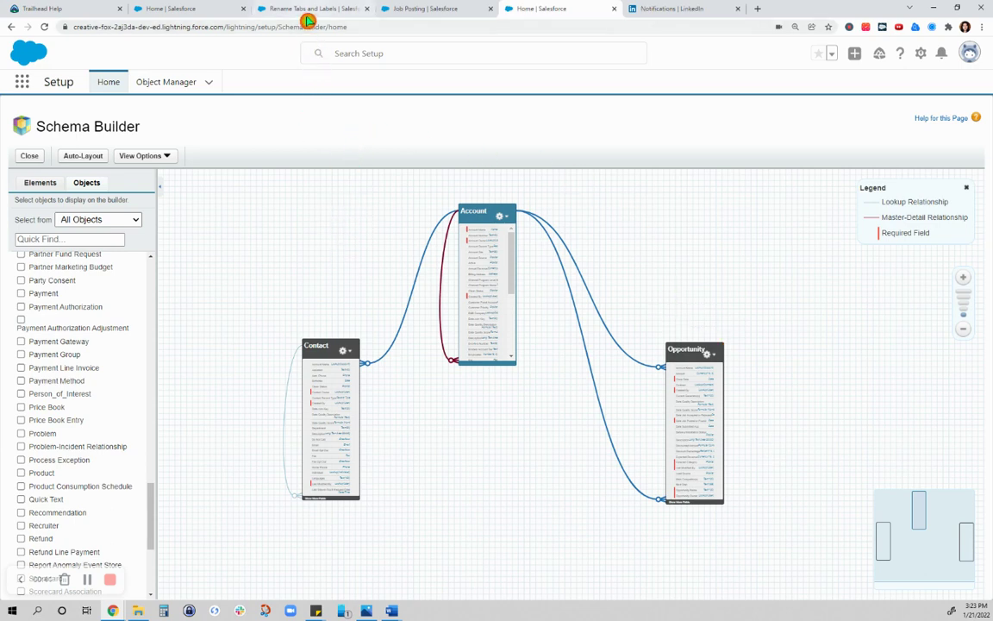
# Open the My Job Postings list, checking the Rename Tabs and Labels page along the way.
pyautogui.click(309, 12)
pyautogui.click(178, 11)
pyautogui.click(196, 87)
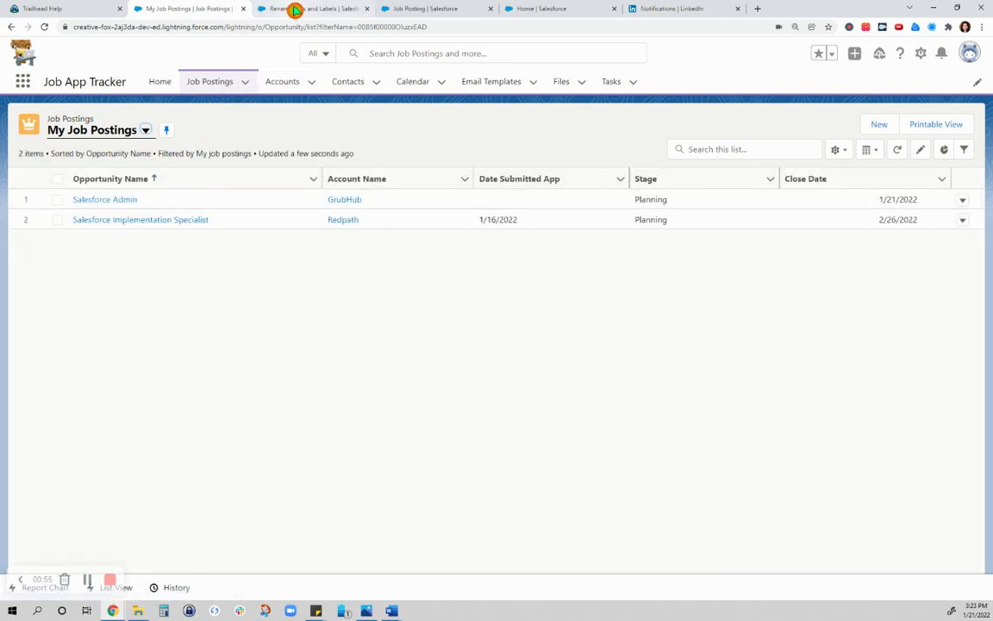
pyautogui.click(294, 10)
pyautogui.click(266, 265)
pyautogui.click(204, 10)
# Open the Salesforce Admin job posting and examine its Planning-to-Closed stage path.
pyautogui.click(115, 203)
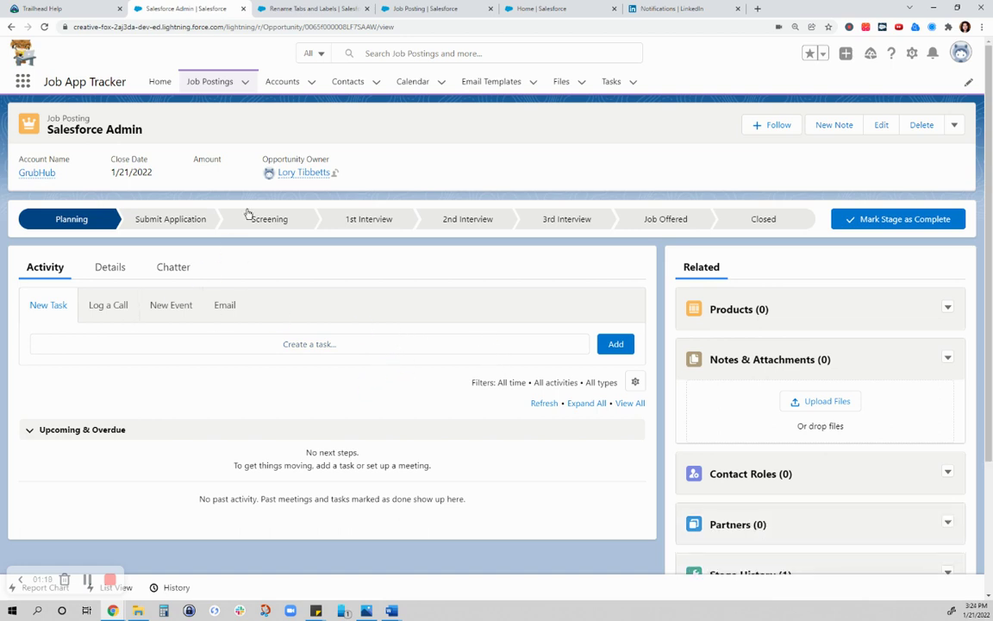
pyautogui.click(224, 180)
pyautogui.click(877, 236)
pyautogui.click(463, 232)
# Switch the Salesforce Admin posting to its Details tab and scroll through the fields.
pyautogui.click(110, 273)
pyautogui.scroll(-1, 238, 411)
pyautogui.scroll(2, 177, 362)
pyautogui.scroll(-1, 177, 363)
pyautogui.scroll(-2, 445, 385)
pyautogui.scroll(3, 445, 385)
pyautogui.click(433, 9)
pyautogui.click(132, 245)
pyautogui.click(221, 336)
pyautogui.scroll(-5, 451, 346)
pyautogui.click(457, 245)
pyautogui.click(299, 10)
pyautogui.click(217, 11)
pyautogui.scroll(-1, 226, 390)
# Review the Job Posting Fields & Relationships list, briefly comparing with the Salesforce Admin record.
pyautogui.moveTo(86, 422)
pyautogui.click(440, 9)
pyautogui.scroll(-3, 469, 326)
pyautogui.scroll(-2, 473, 323)
pyautogui.scroll(4, 474, 323)
pyautogui.click(164, 10)
pyautogui.click(431, 10)
# Return to the Object Manager list and scroll through all objects.
pyautogui.click(135, 122)
pyautogui.scroll(-12, 212, 223)
pyautogui.scroll(-2, 125, 431)
pyautogui.scroll(-3, 149, 465)
pyautogui.scroll(-10, 149, 373)
pyautogui.scroll(2, 134, 353)
pyautogui.scroll(1, 121, 351)
pyautogui.scroll(1, 84, 349)
pyautogui.scroll(4, 86, 343)
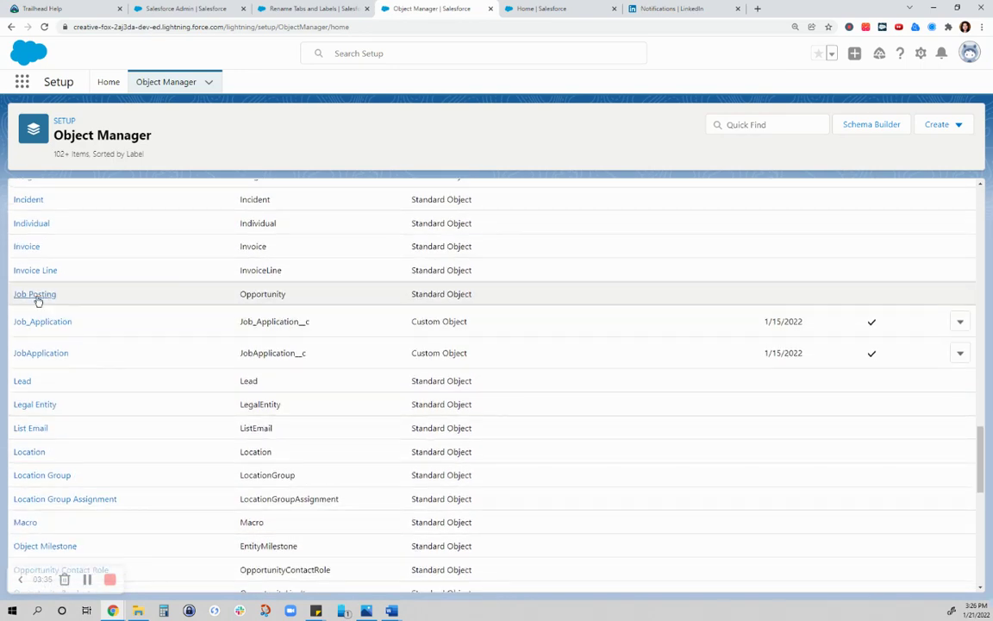
# Open the Job Posting Stage field and review its picklist values, including inactive ones.
pyautogui.click(84, 300)
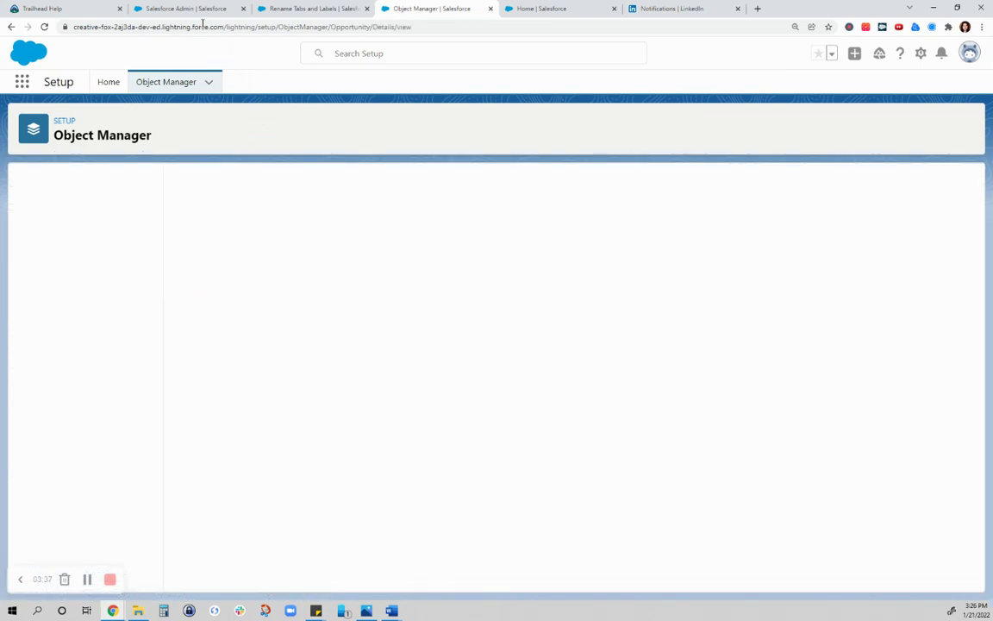
pyautogui.click(125, 207)
pyautogui.scroll(-5, 500, 428)
pyautogui.scroll(-3, 502, 430)
pyautogui.click(179, 514)
pyautogui.scroll(-4, 406, 356)
pyautogui.scroll(-2, 405, 440)
pyautogui.click(261, 429)
# Open the Deloitte account from Accounts, scroll its details, then go to Contacts.
pyautogui.click(157, 9)
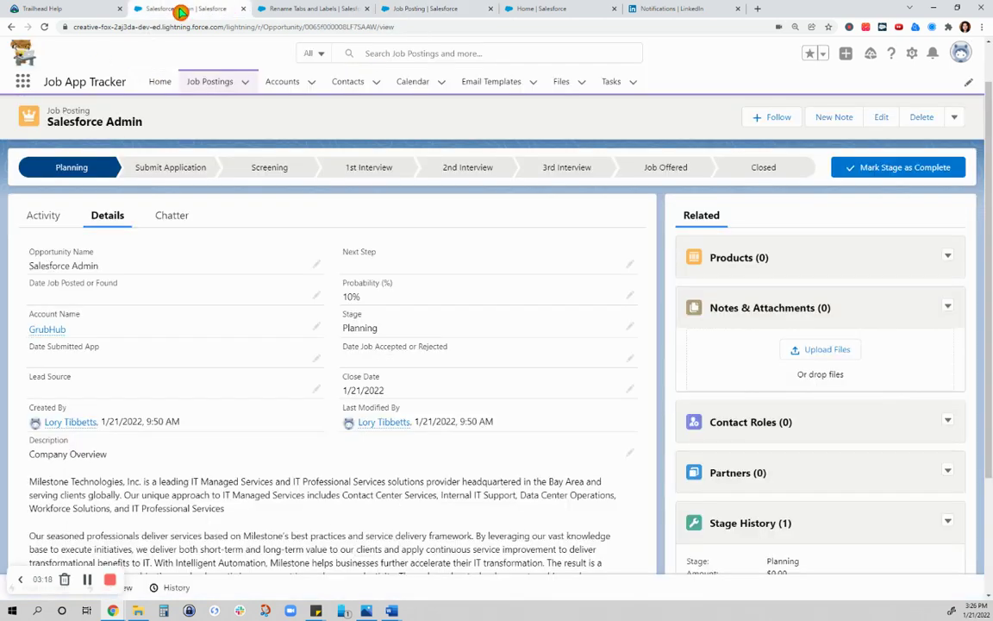
pyautogui.click(283, 82)
pyautogui.click(66, 200)
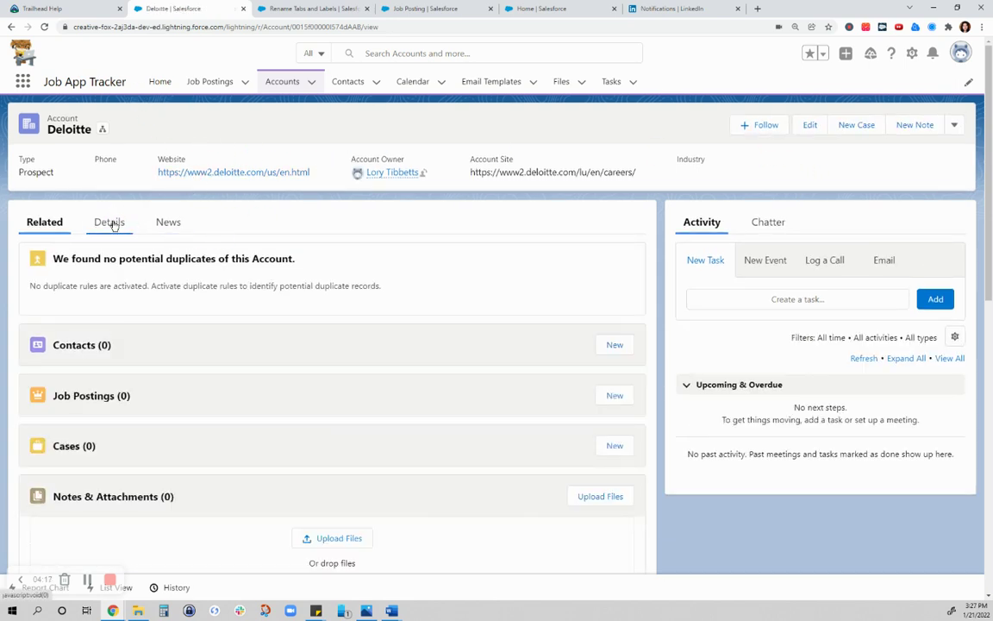
pyautogui.scroll(-1, 468, 293)
pyautogui.scroll(1, 482, 372)
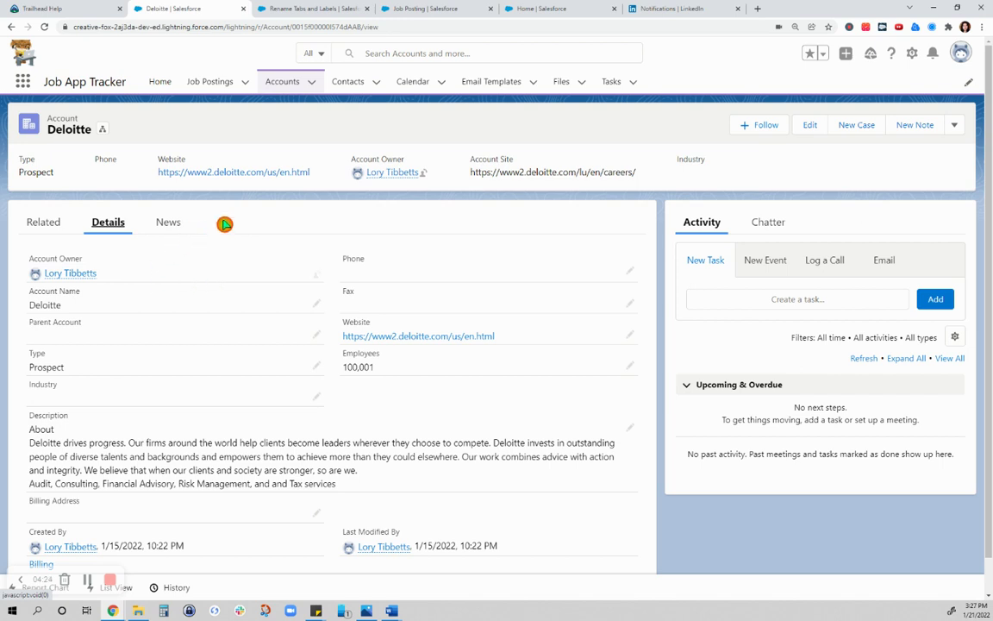
pyautogui.click(352, 87)
# Preview the record type choices for a new contact, then close the dialog.
pyautogui.click(668, 125)
pyautogui.click(668, 129)
pyautogui.click(707, 403)
# Review the Contact object's fields and record types in Object Manager.
pyautogui.click(415, 14)
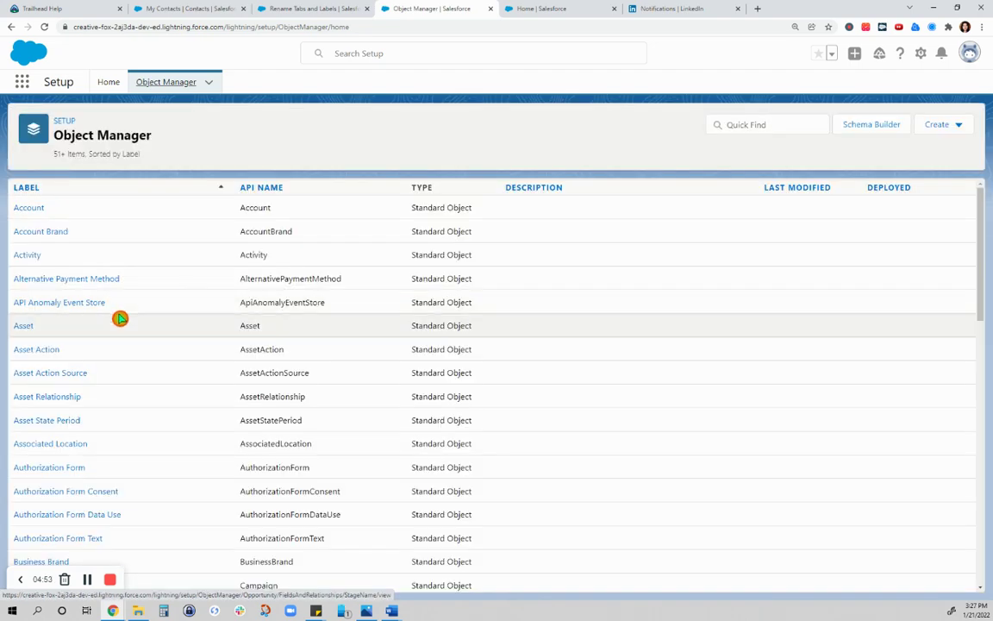
pyautogui.scroll(-2, 183, 394)
pyautogui.scroll(-3, 183, 394)
pyautogui.scroll(-1, 153, 404)
pyautogui.scroll(-1, 151, 410)
pyautogui.click(31, 425)
pyautogui.click(74, 214)
pyautogui.click(69, 382)
# Start a new contact using the Recruiter record type.
pyautogui.click(207, 10)
pyautogui.click(672, 129)
pyautogui.click(739, 398)
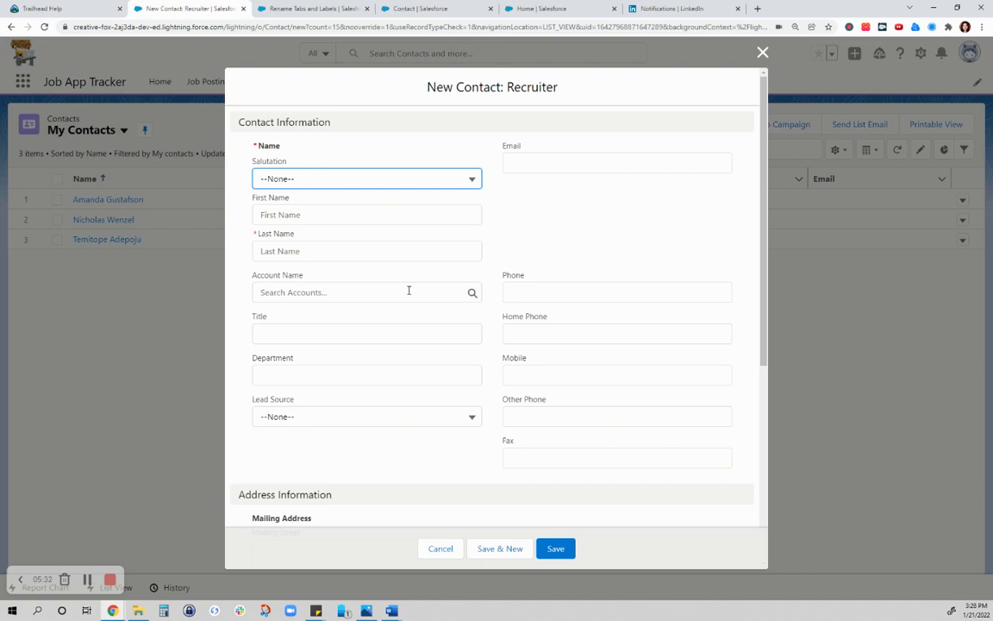
pyautogui.scroll(-3, 661, 319)
pyautogui.scroll(-6, 707, 367)
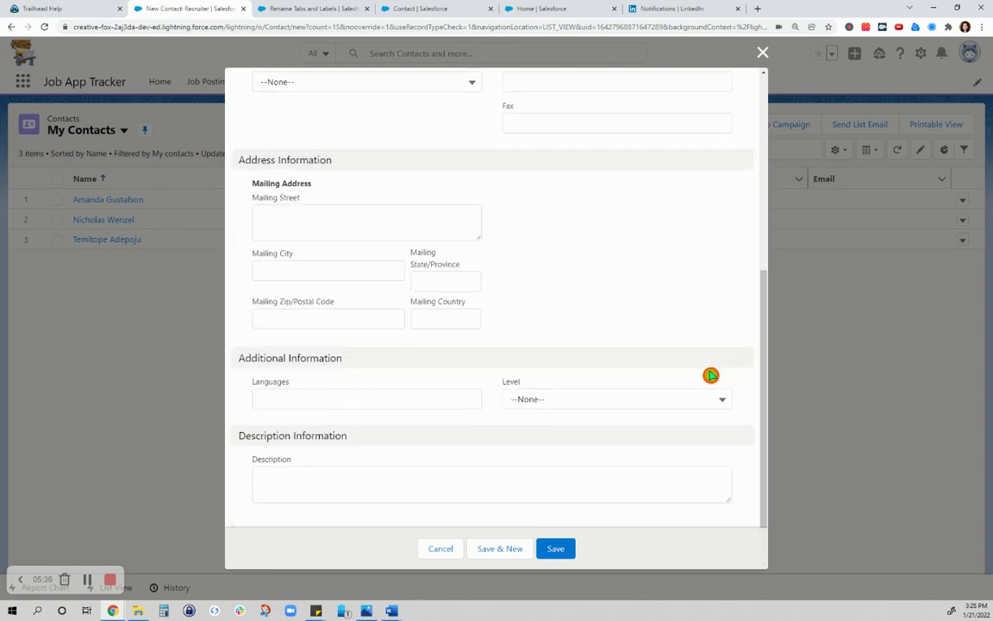
# Cancel the unsaved Recruiter contact and open the Calendar.
pyautogui.click(433, 552)
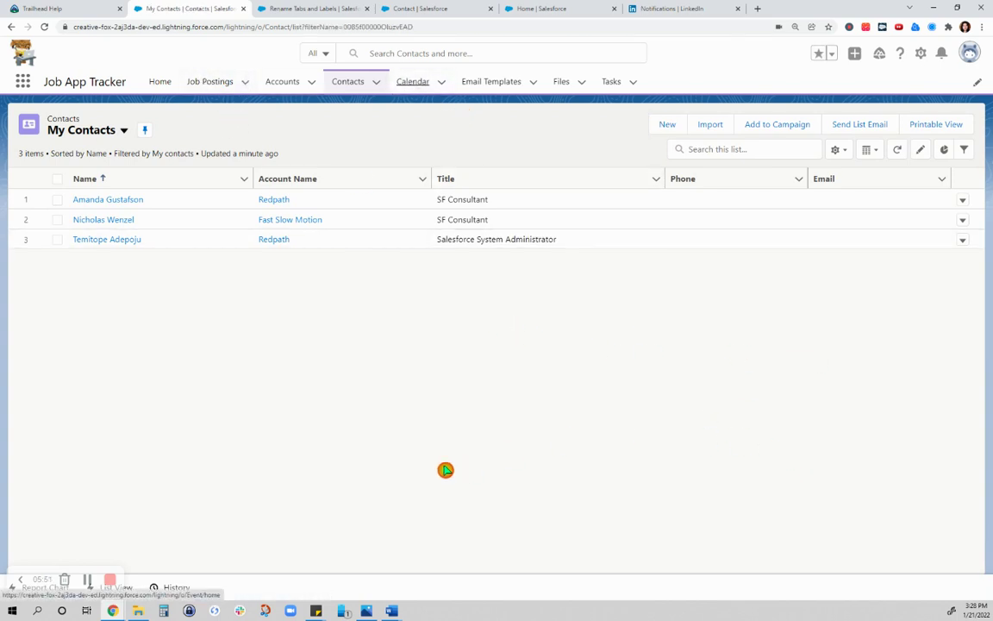
pyautogui.click(417, 83)
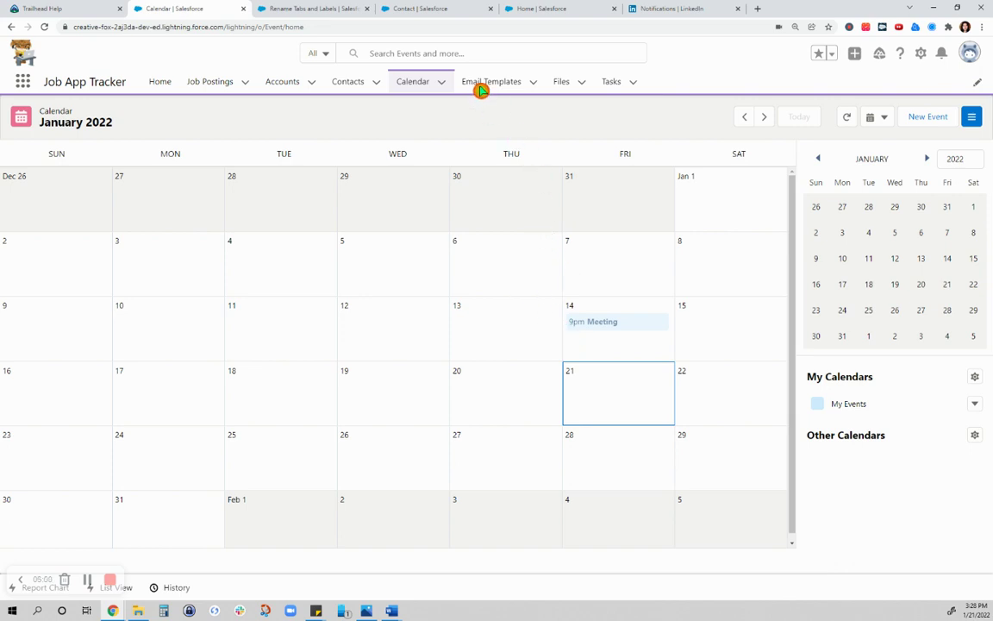
# View the Thank You email template, then begin an email body from the Salesforce Admin posting.
pyautogui.click(482, 86)
pyautogui.click(80, 267)
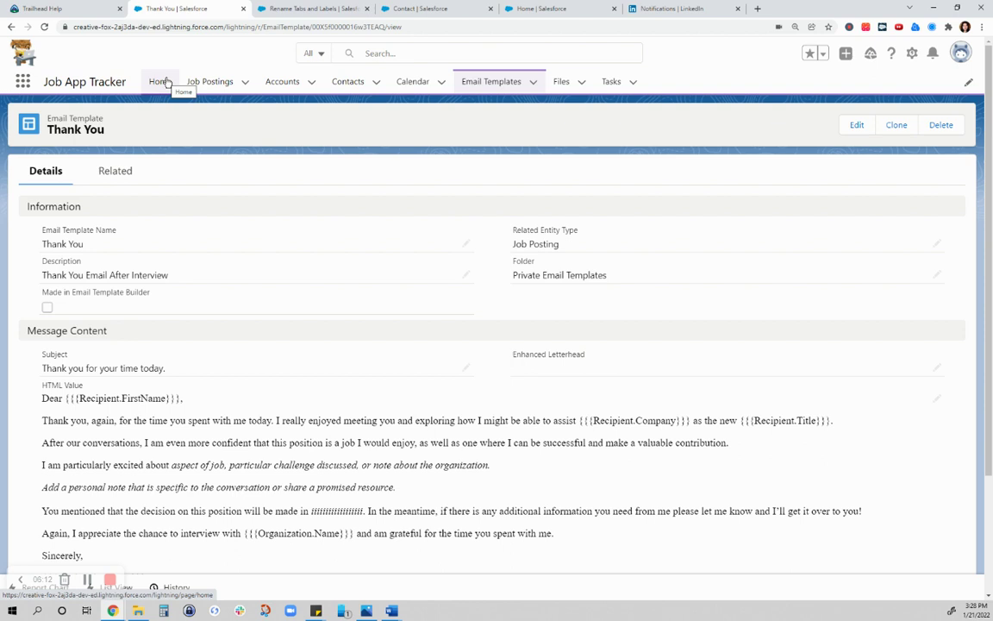
pyautogui.click(209, 81)
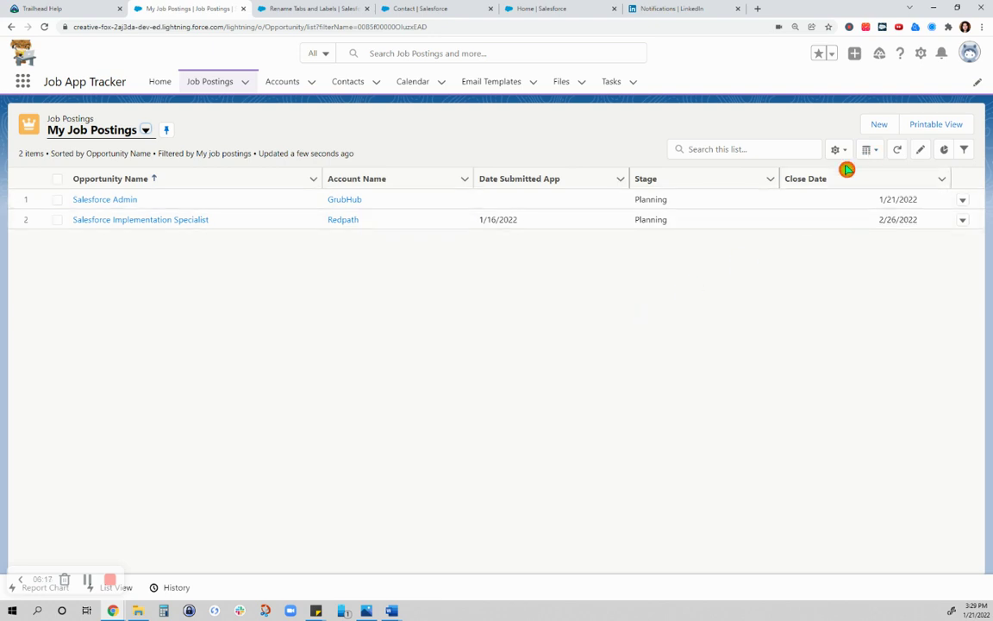
pyautogui.click(116, 199)
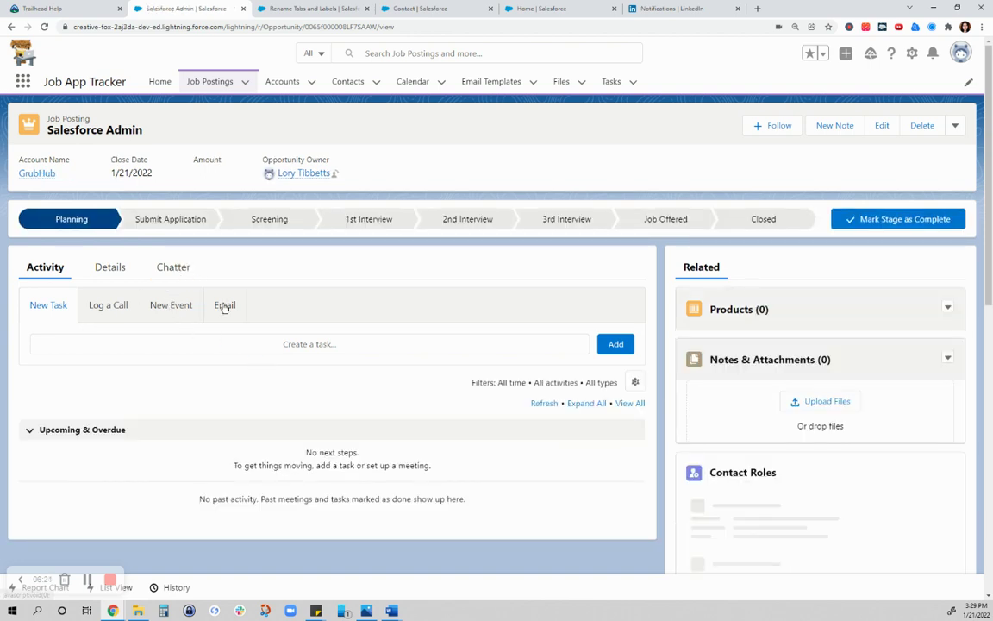
pyautogui.click(224, 306)
pyautogui.scroll(-2, 484, 343)
pyautogui.click(141, 354)
# Go to the Job App Tracker home page showing recent records such as Salesforce Admin and GrubHub.
pyautogui.click(165, 86)
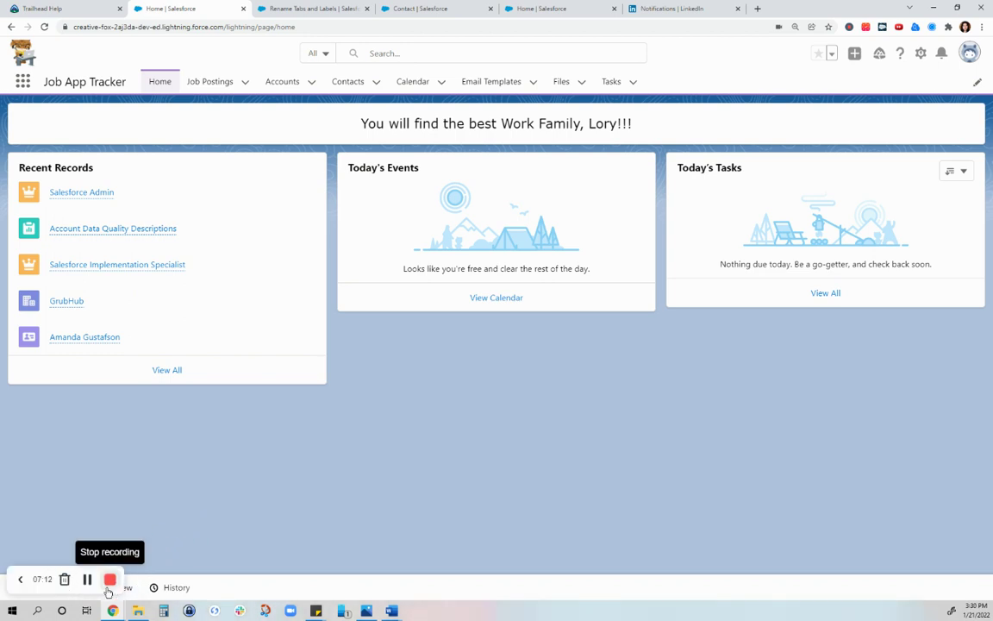